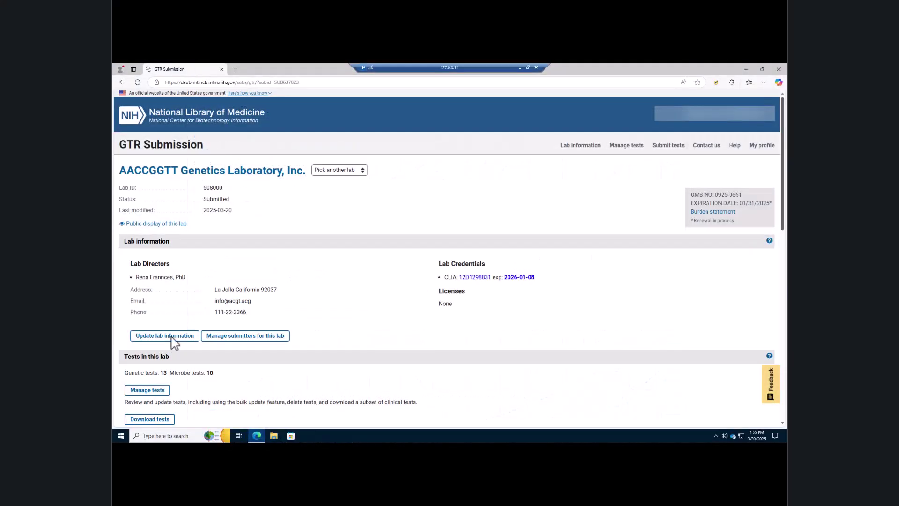
# - Open the lab record in edit mode and save Lab Information unchanged to reach Personnel
pyautogui.click(172, 338)
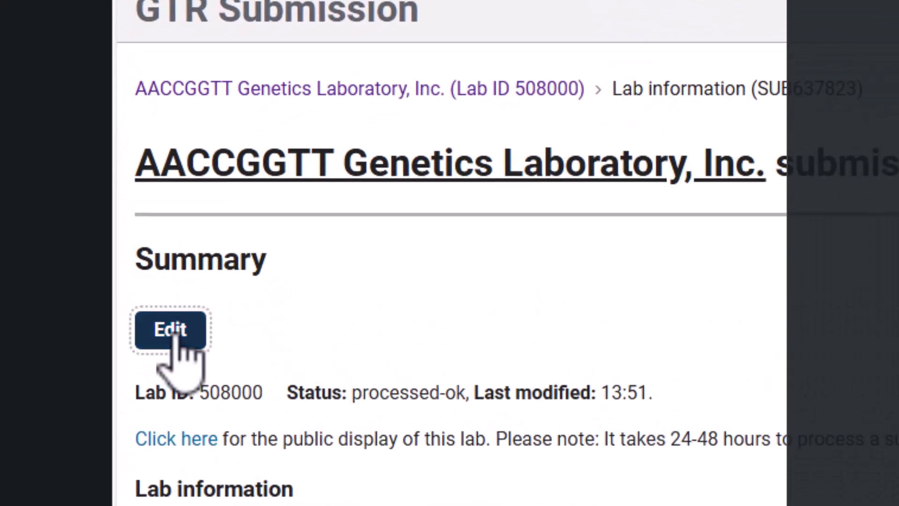
pyautogui.click(176, 338)
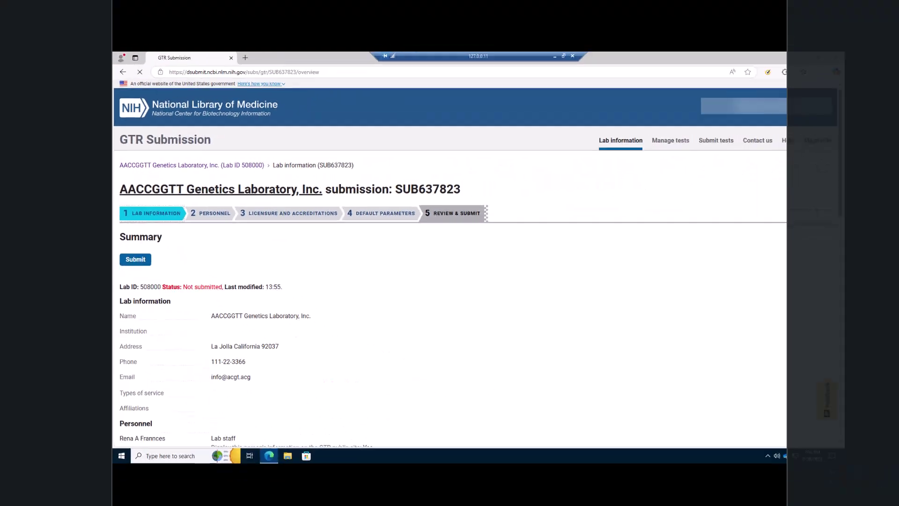
pyautogui.click(234, 238)
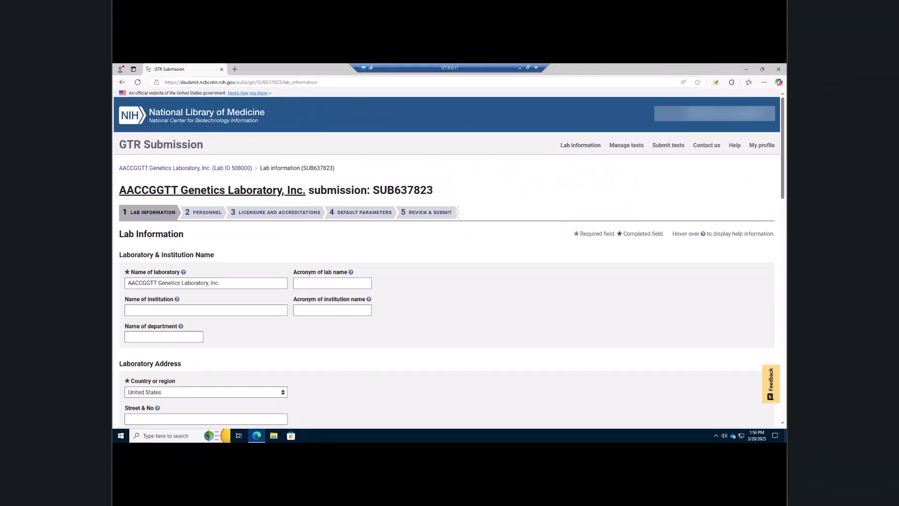
pyautogui.scroll(-10, 450, 258)
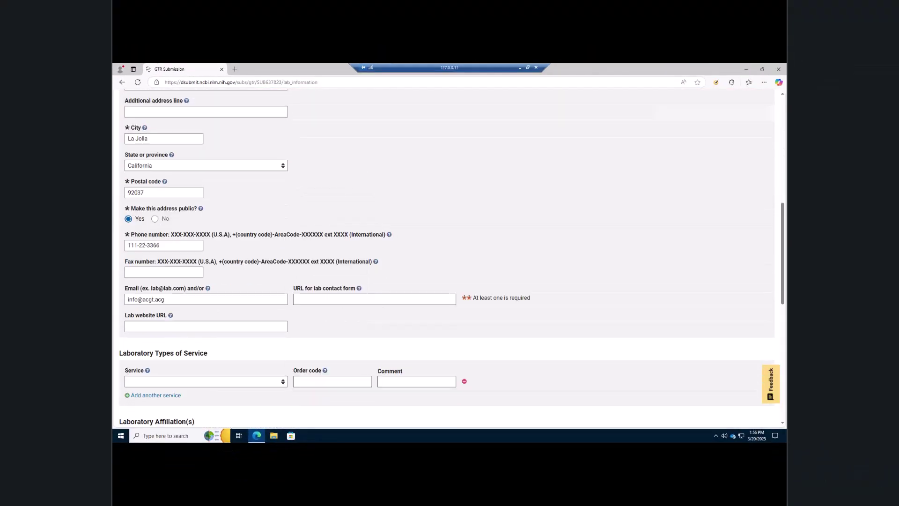
pyautogui.scroll(-5, 449, 282)
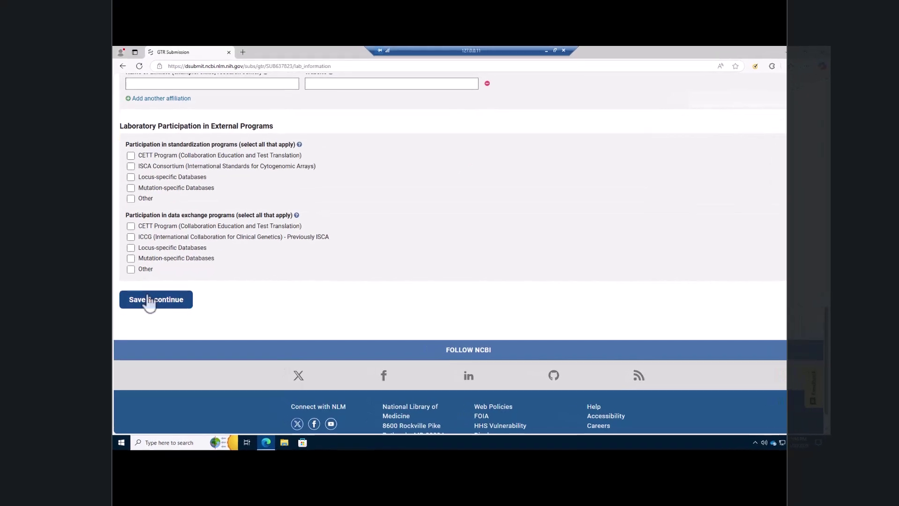
pyautogui.click(150, 300)
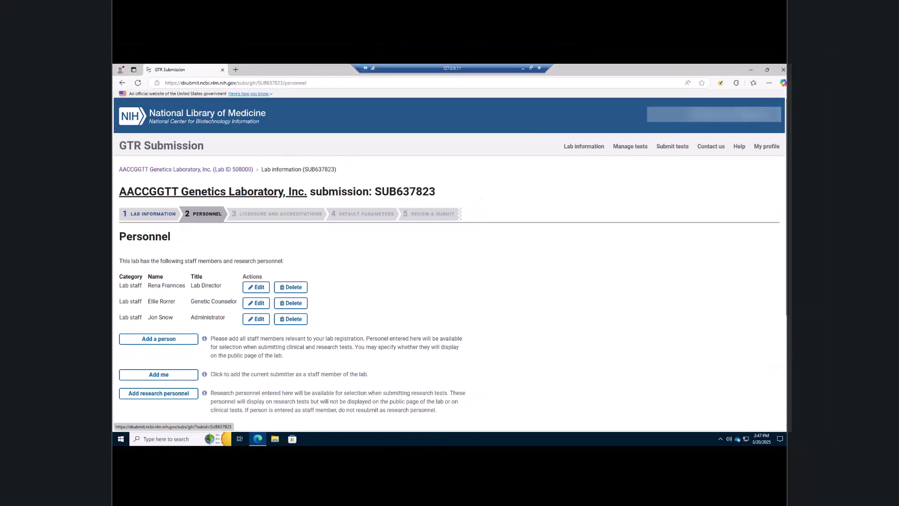
# - Keep the three Personnel entries and save Licensure and Accreditations unchanged, reaching Default Parameters
pyautogui.scroll(-2, 449, 261)
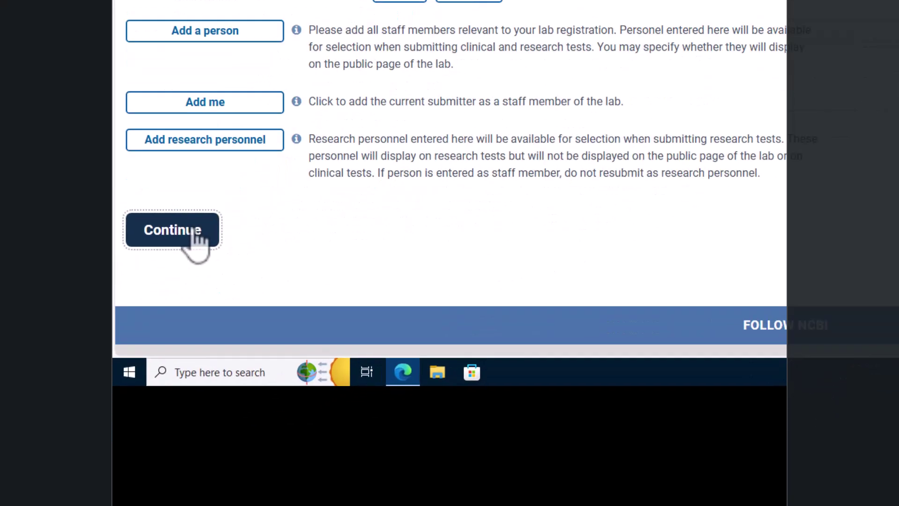
pyautogui.click(154, 369)
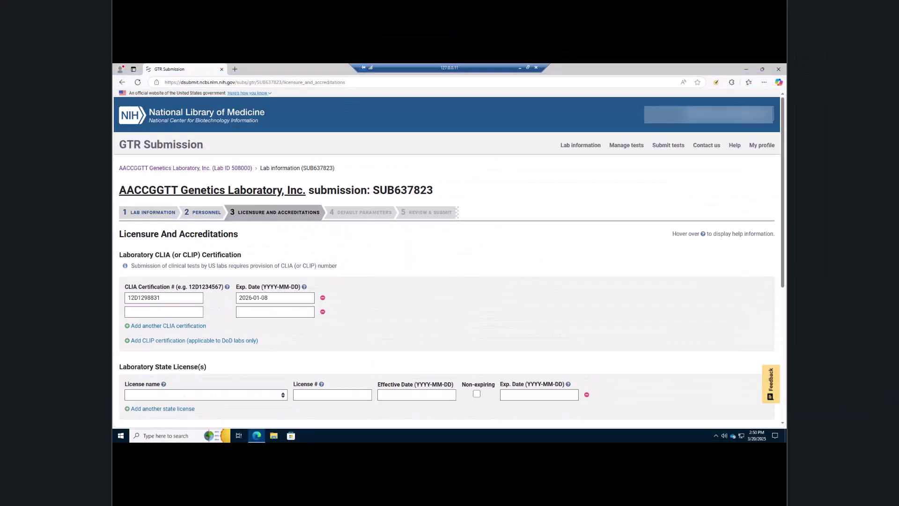
pyautogui.scroll(-3, 449, 258)
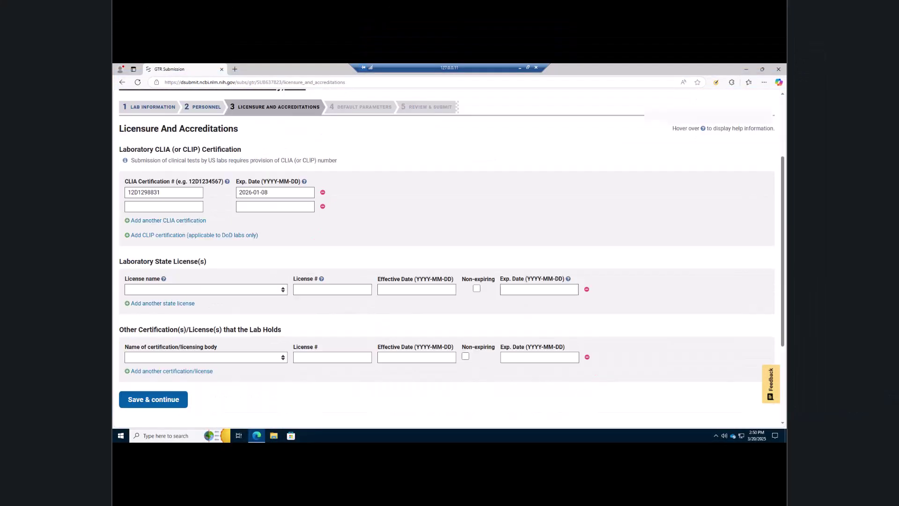
pyautogui.scroll(-1, 449, 258)
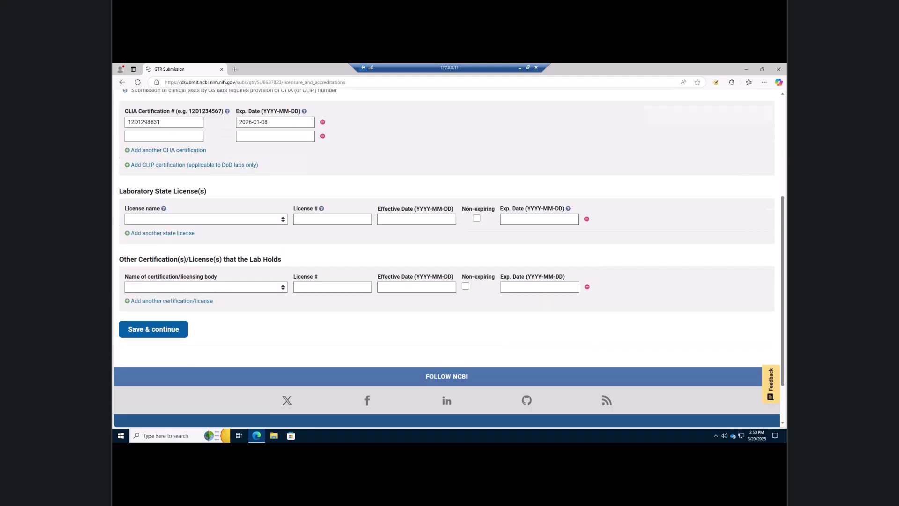
pyautogui.scroll(-2, 450, 257)
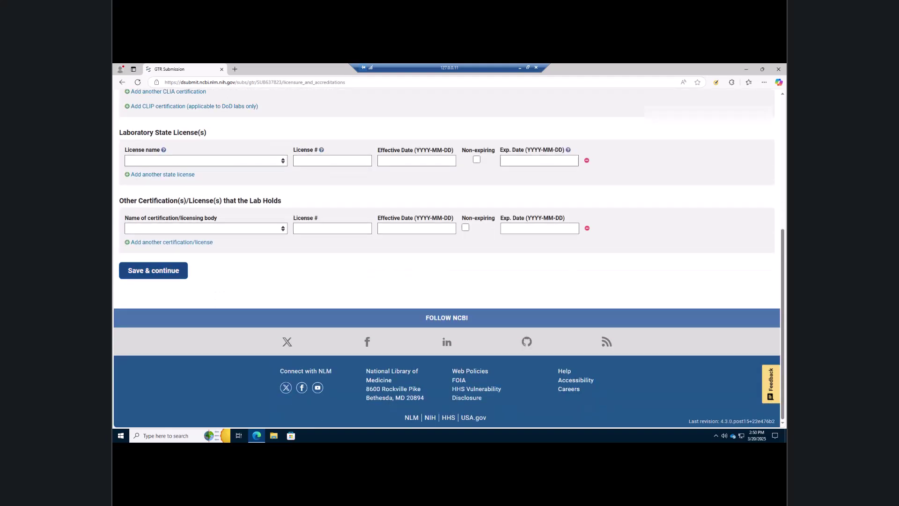
pyautogui.click(171, 275)
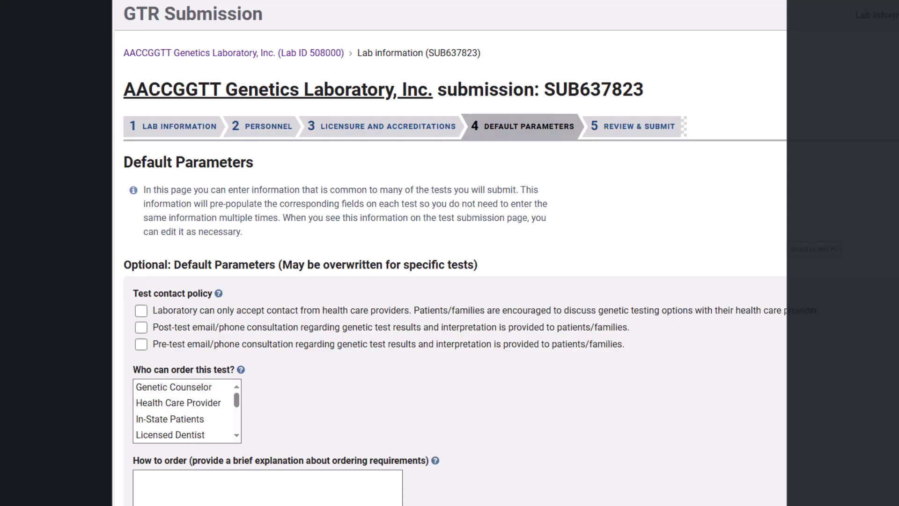
# - Save Default Parameters unchanged with the page slightly enlarged, reaching the Review & Submit summary
pyautogui.scroll(-5, 450, 253)
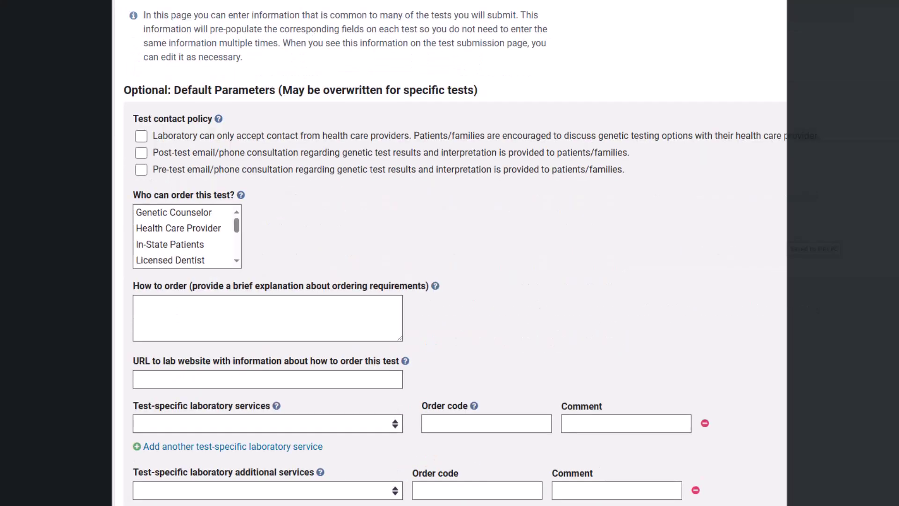
pyautogui.scroll(-3, 449, 253)
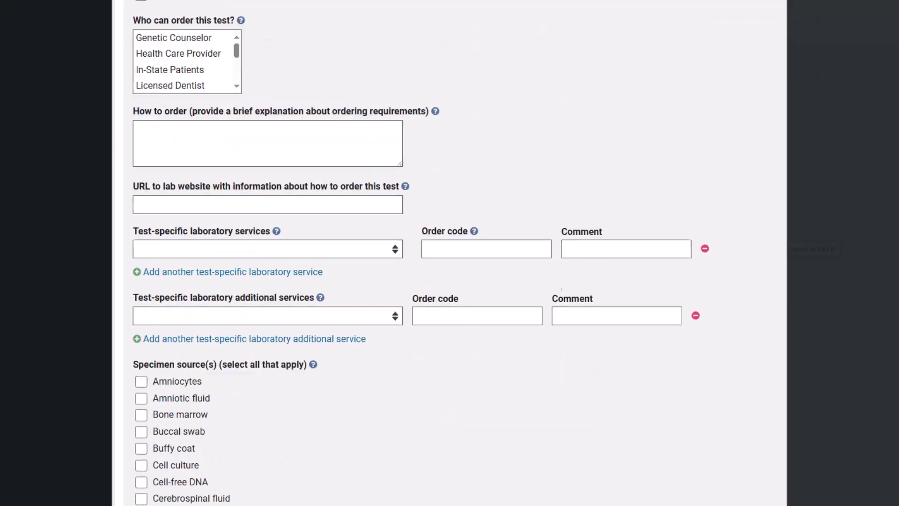
pyautogui.scroll(-2, 450, 253)
pyautogui.scroll(-5, 450, 253)
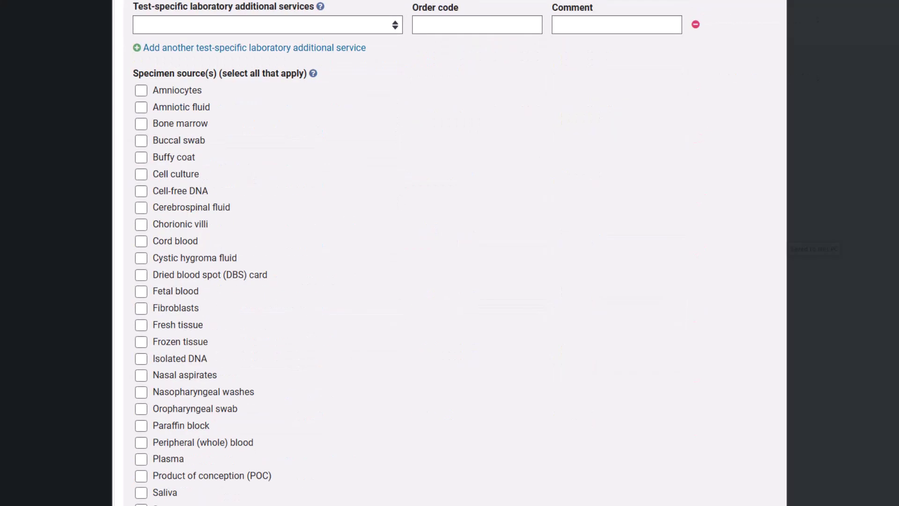
pyautogui.scroll(-5, 449, 253)
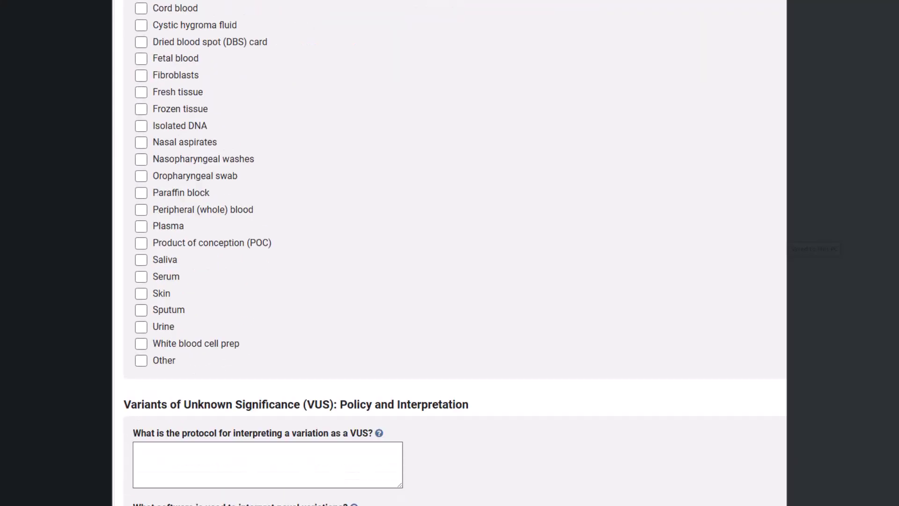
pyautogui.scroll(-4, 450, 254)
pyautogui.scroll(-3, 449, 253)
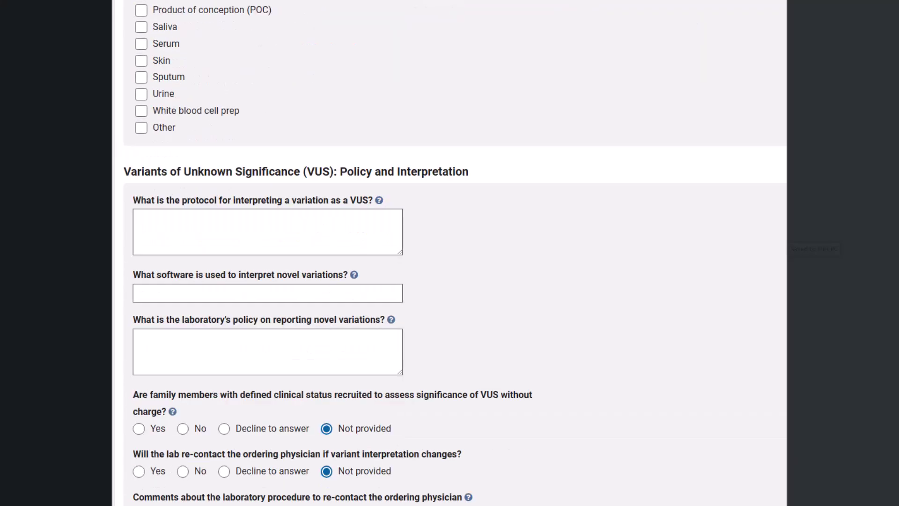
pyautogui.scroll(-1, 450, 253)
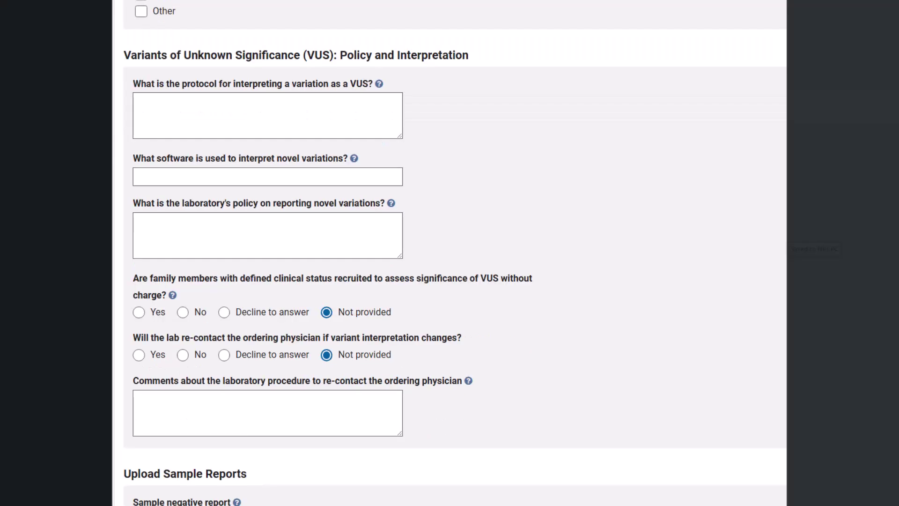
pyautogui.scroll(-3, 450, 252)
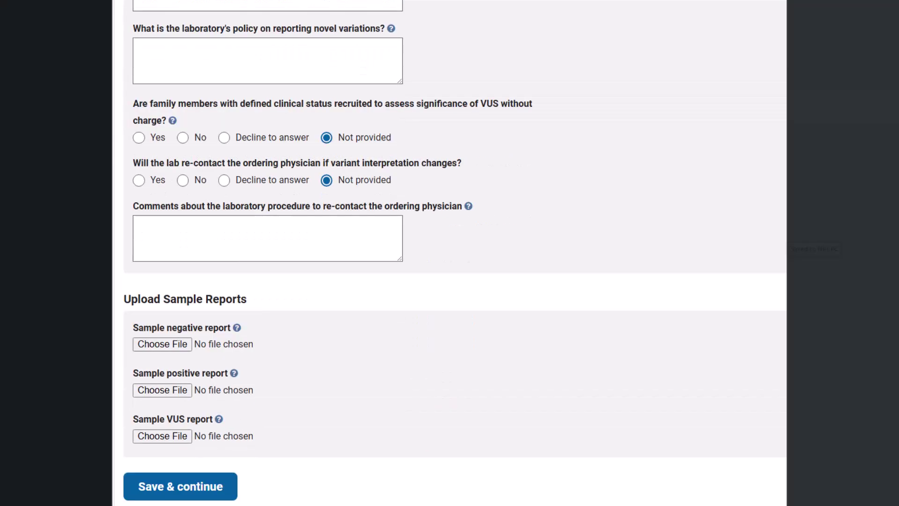
pyautogui.scroll(-1, 450, 253)
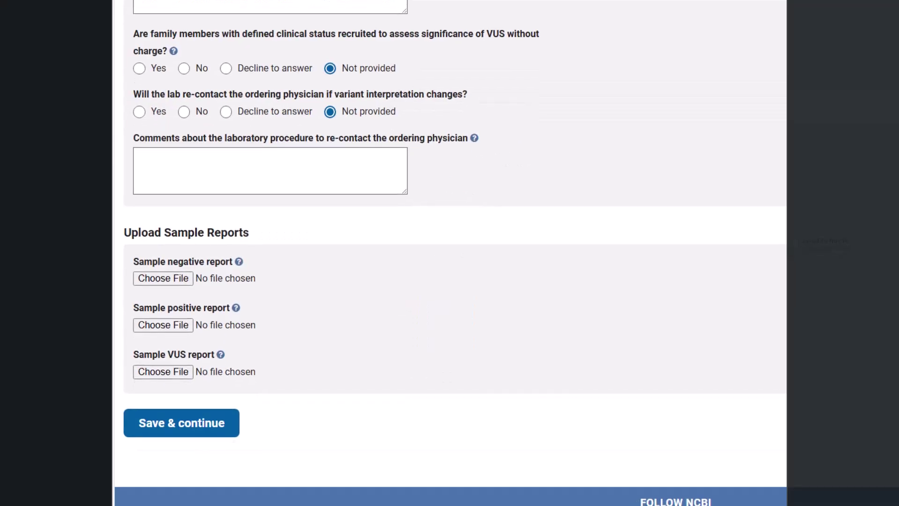
pyautogui.hotkey('ctrl', '+')
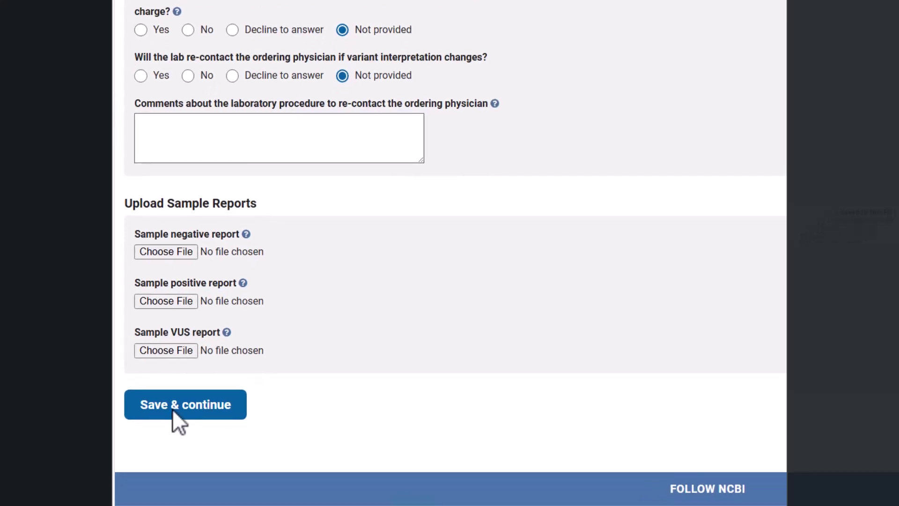
pyautogui.click(173, 408)
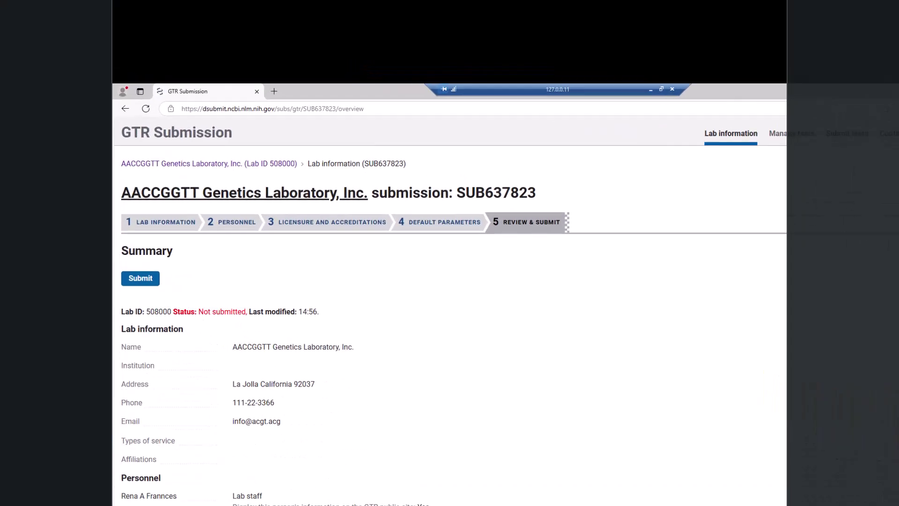
# - Scroll through the Summary page to the lab overview showing status Processed
pyautogui.scroll(-1, 447, 257)
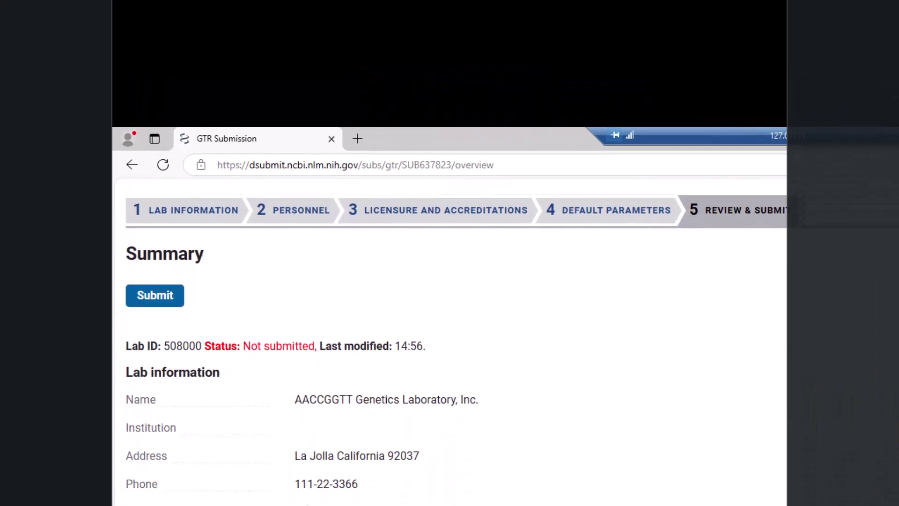
pyautogui.scroll(-1, 450, 328)
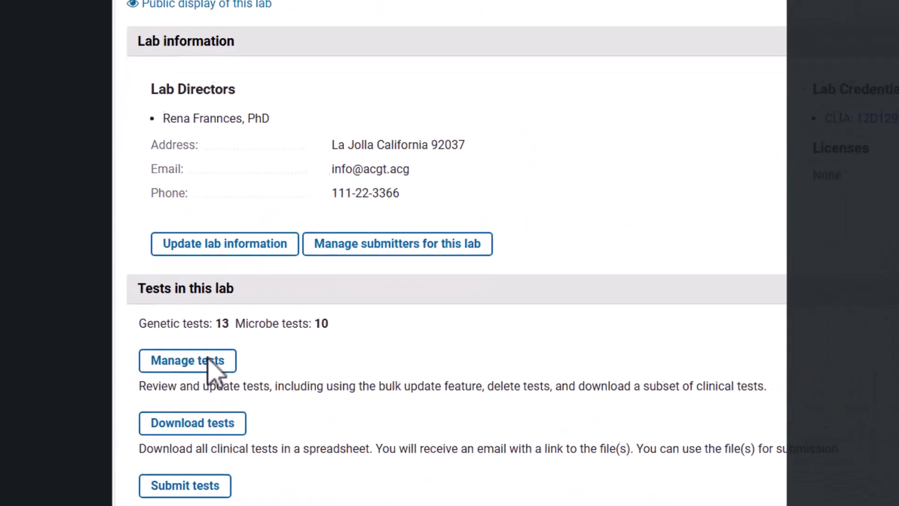
pyautogui.click(209, 362)
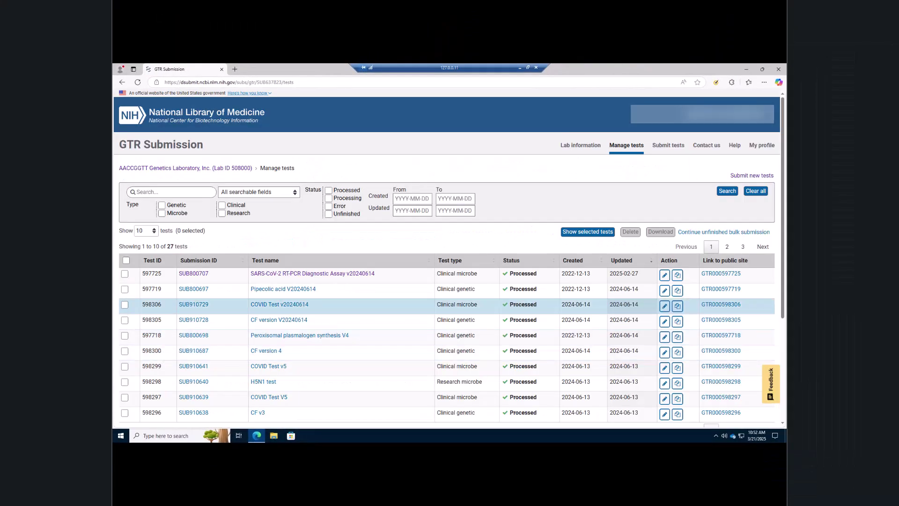
pyautogui.click(124, 273)
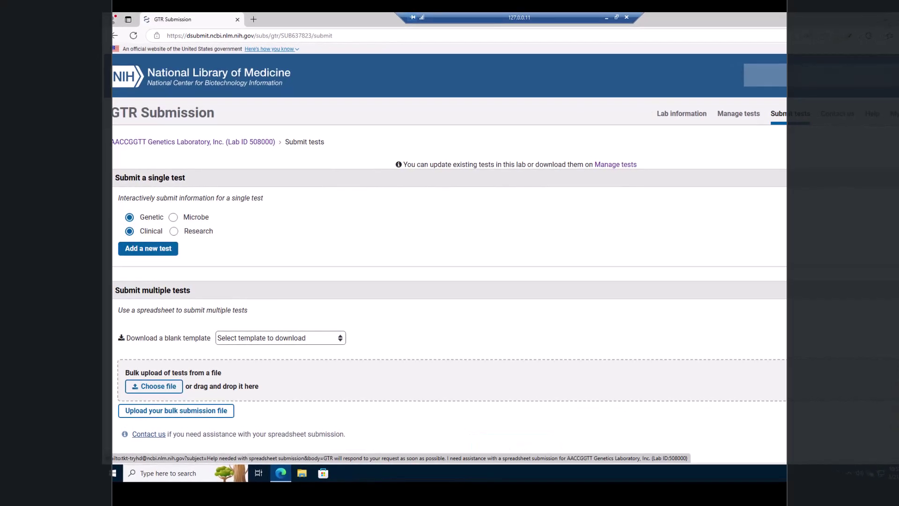
pyautogui.scroll(-4, 449, 252)
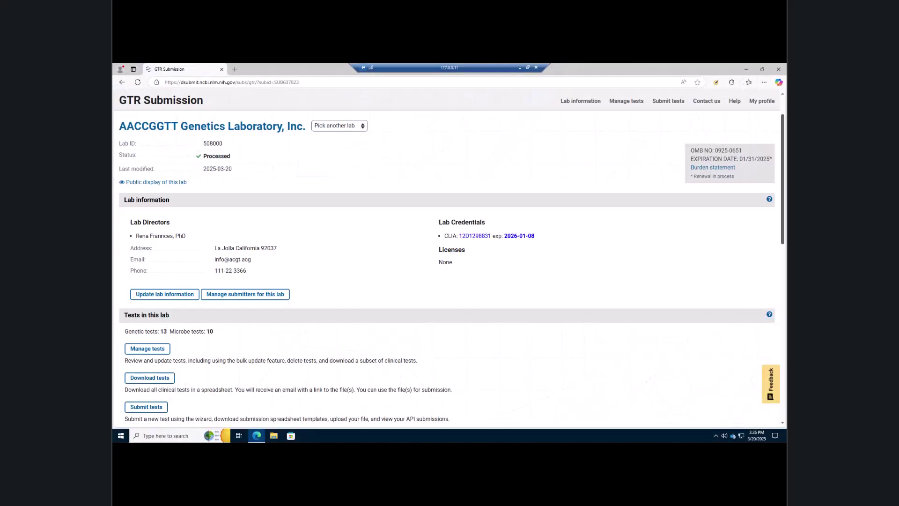
# - Start a new annual review for AACCGGTT Genetics Laboratory, Inc., answering Yes to the confirmation
pyautogui.scroll(-3, 446, 254)
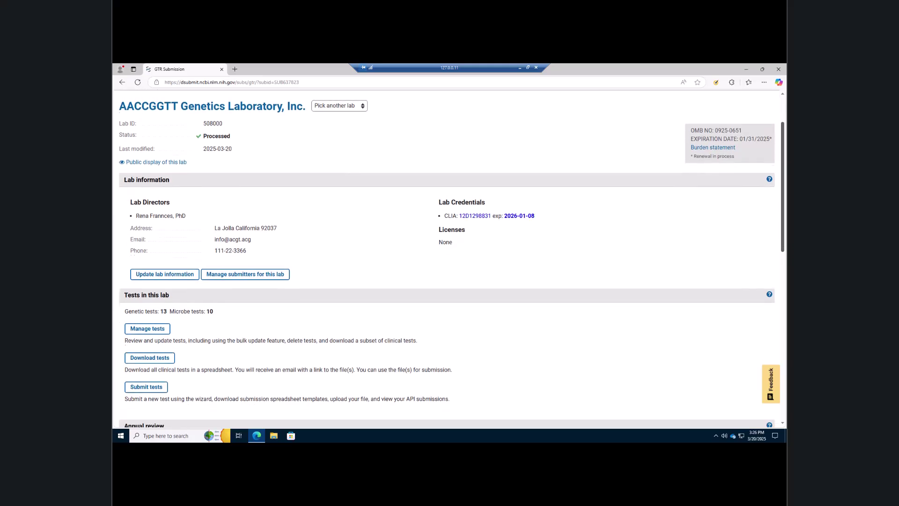
pyautogui.scroll(-4, 447, 255)
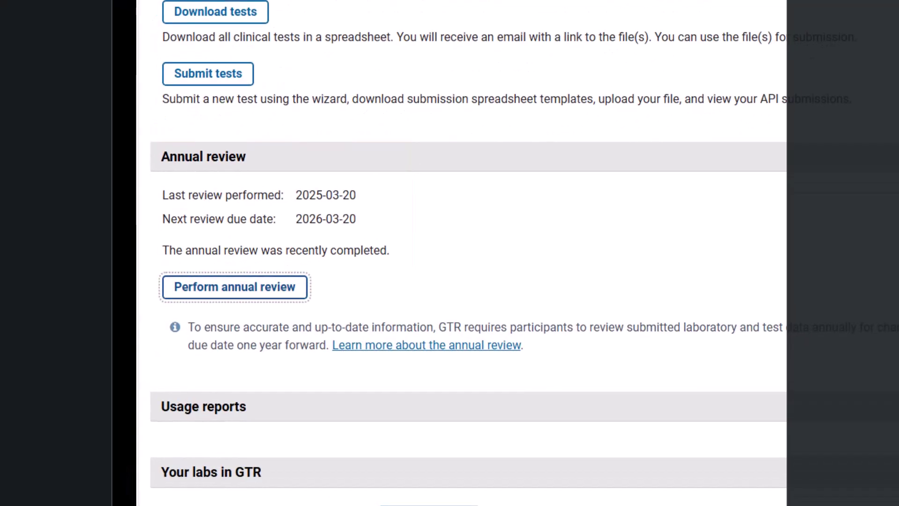
pyautogui.click(234, 287)
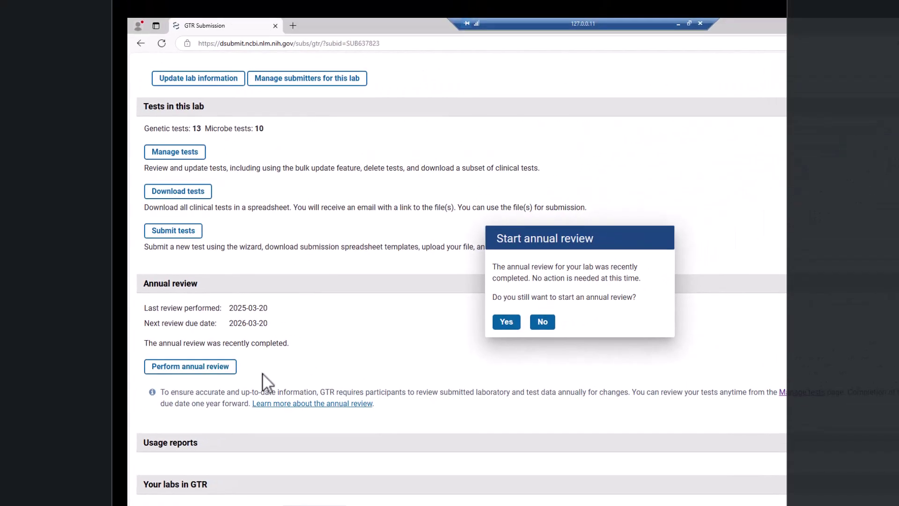
pyautogui.press('Return')
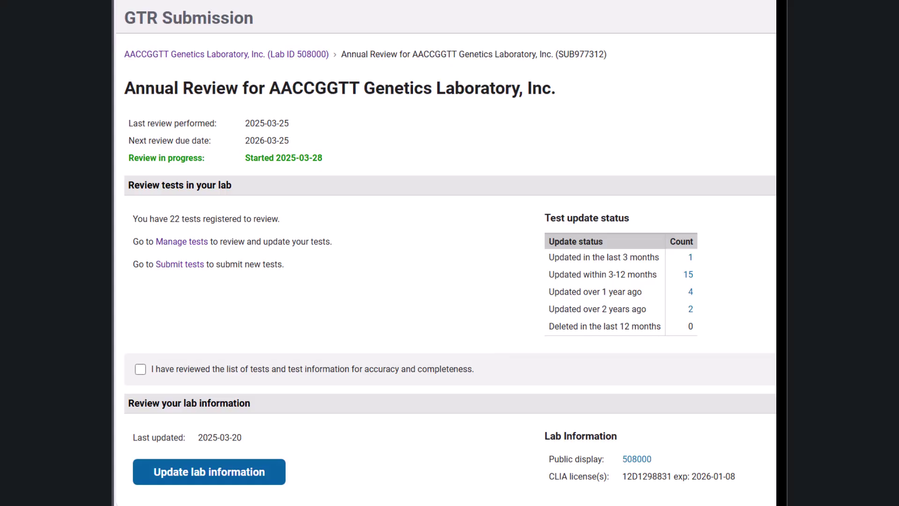
# - Tick the tests-reviewed and lab-information-reviewed boxes, then complete the annual review
pyautogui.scroll(-2, 444, 253)
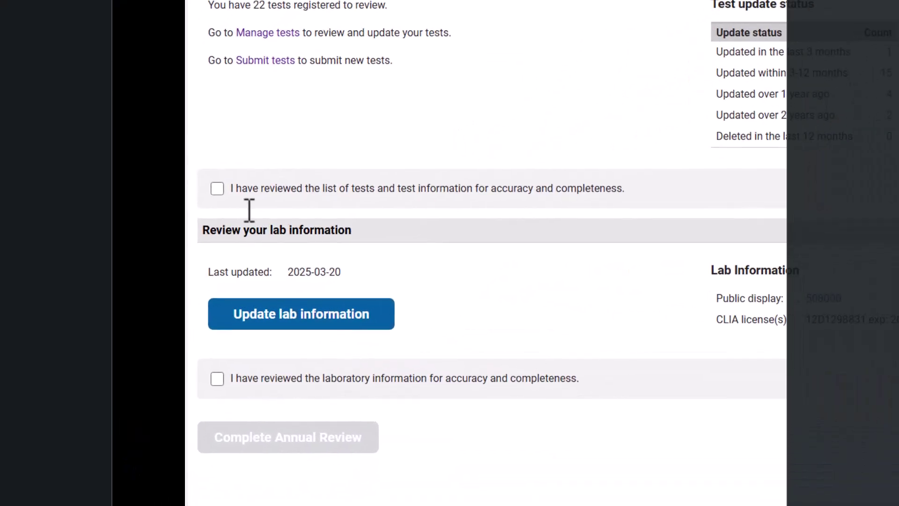
pyautogui.click(217, 189)
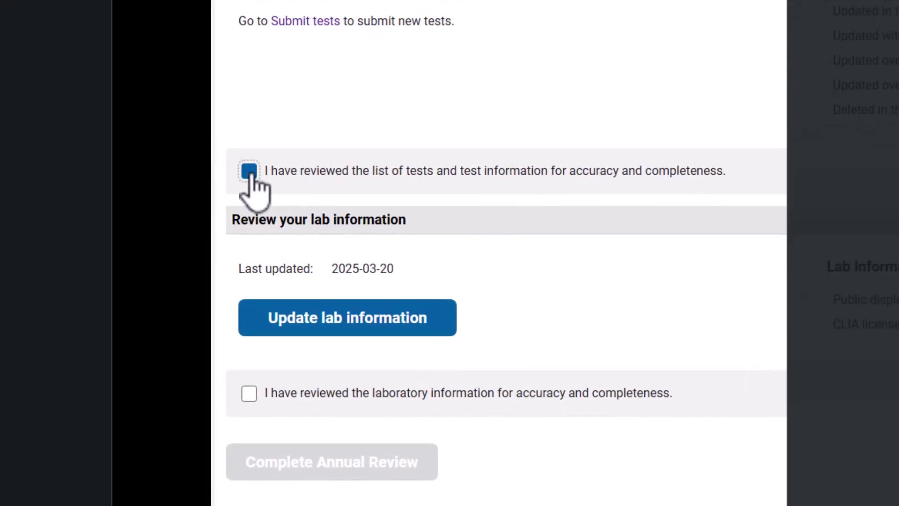
pyautogui.click(249, 395)
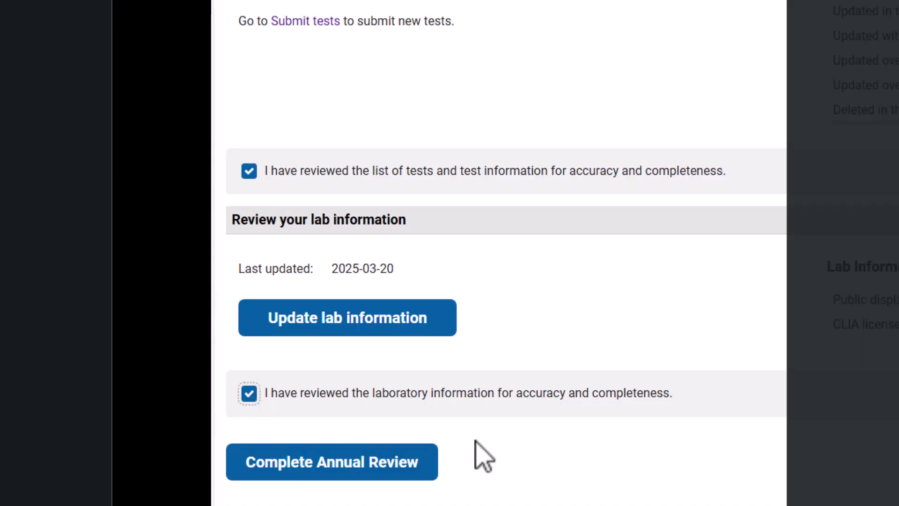
pyautogui.click(395, 474)
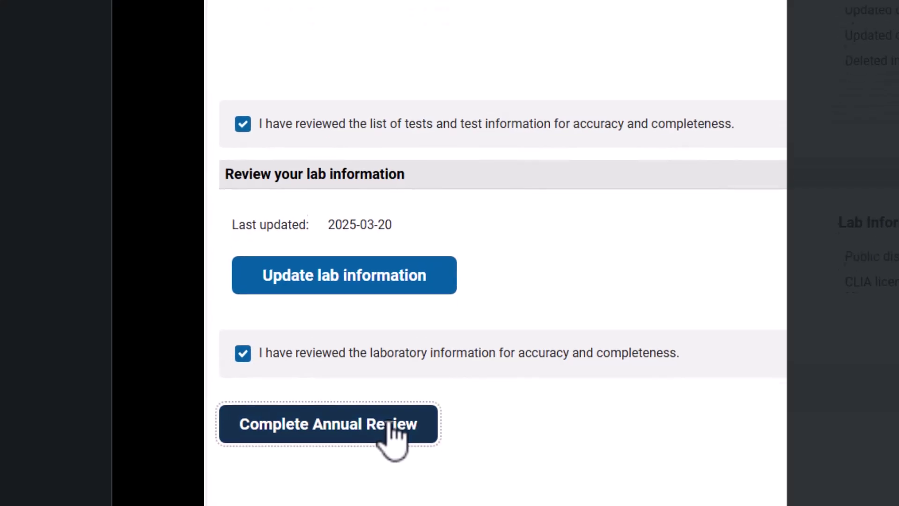